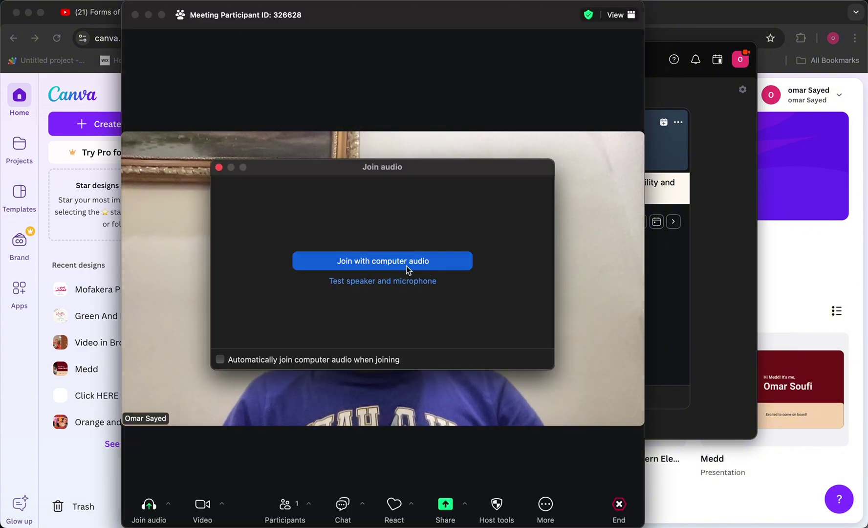
Step: Join the meeting with computer audio and try the Grass and tropical beach virtual backgrounds on the camera video
{"action": "left_click", "coordinate": [406, 263]}
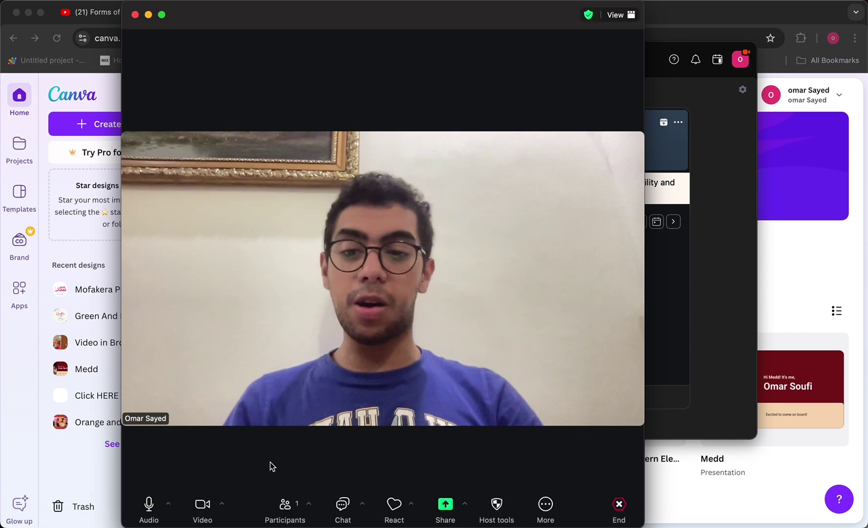
{"action": "left_click", "coordinate": [221, 504]}
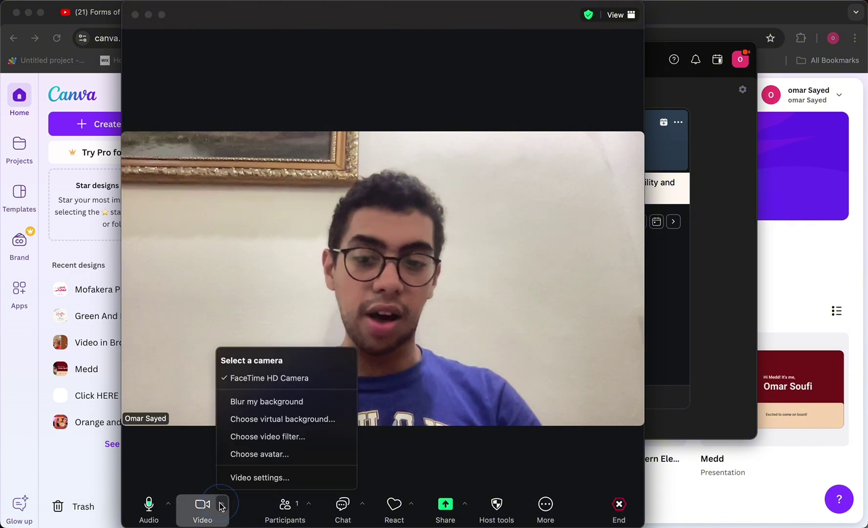
{"action": "left_click", "coordinate": [263, 420]}
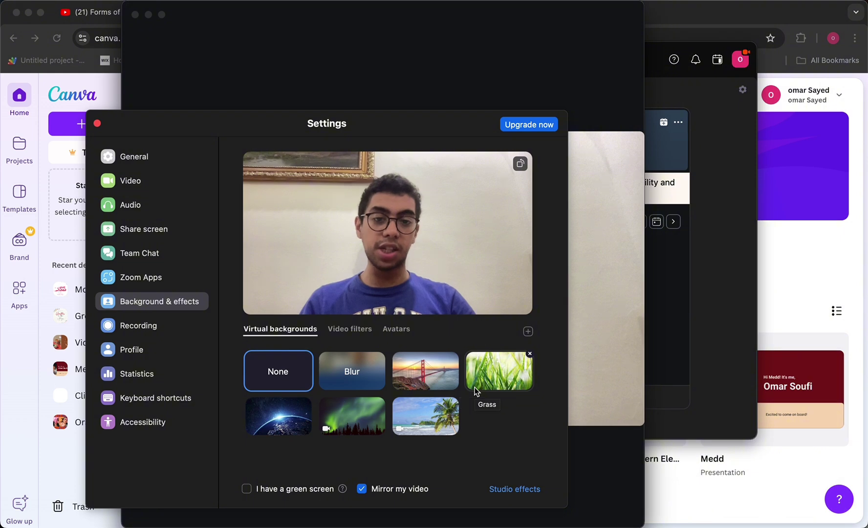
{"action": "left_click", "coordinate": [489, 380]}
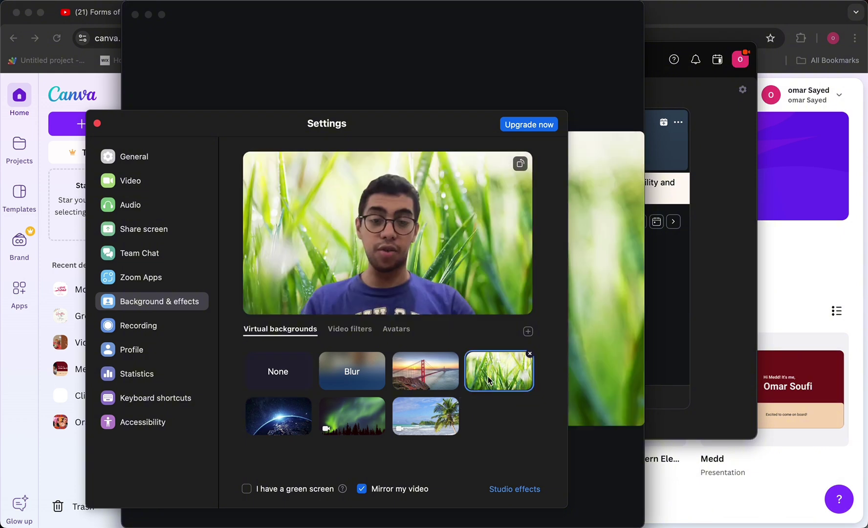
{"action": "left_click", "coordinate": [424, 414]}
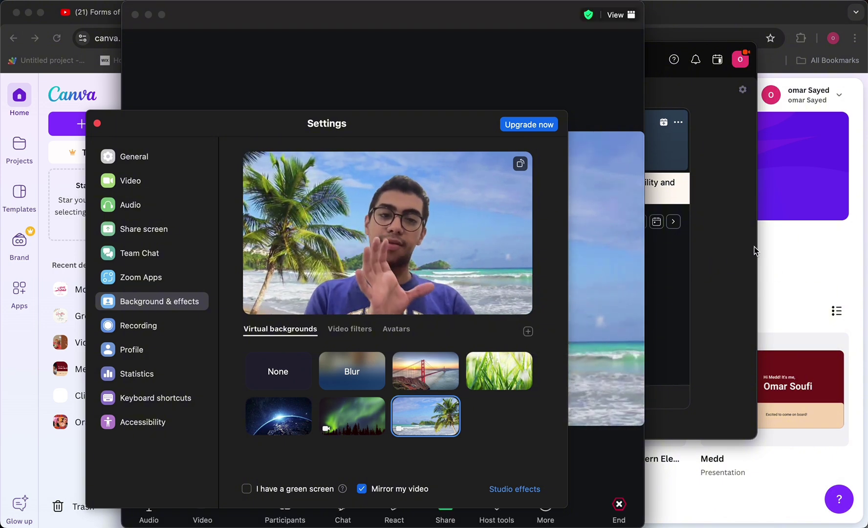
Step: Switch to Canva in the browser, closing the Zoom settings, and search for "zoom backgrounds"
{"action": "left_click", "coordinate": [775, 244]}
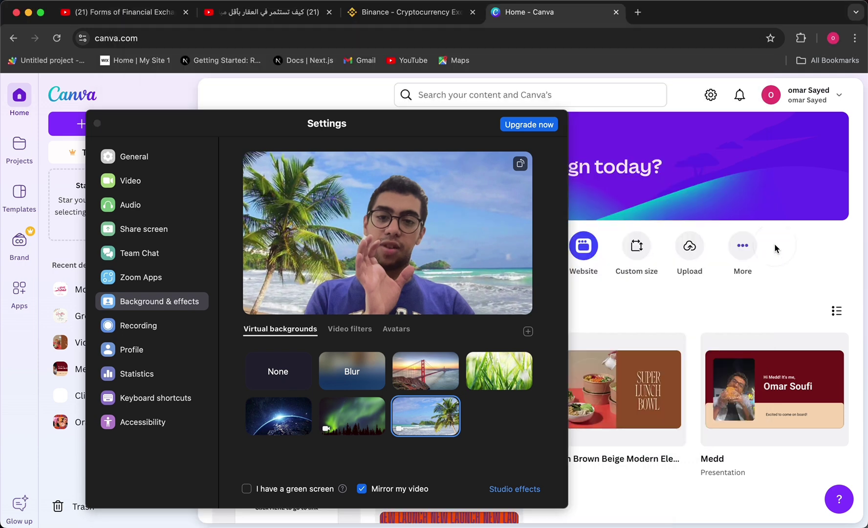
{"action": "left_click", "coordinate": [97, 124]}
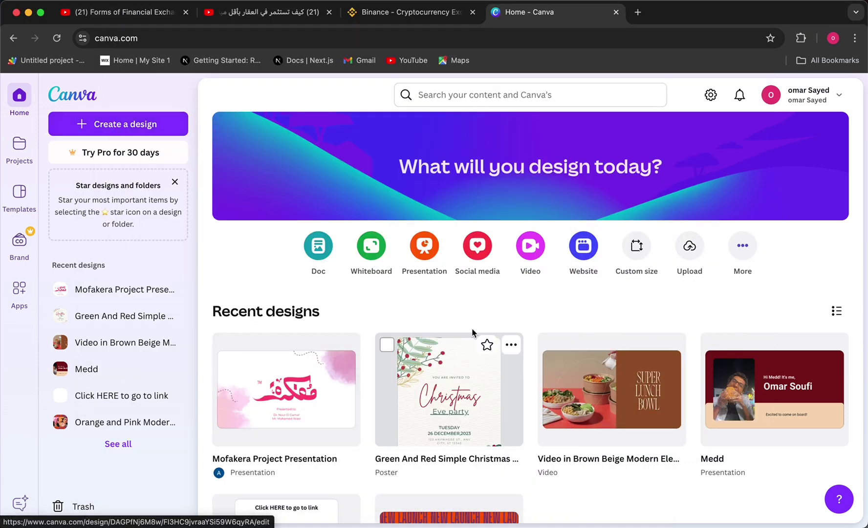
{"action": "left_click", "coordinate": [495, 98]}
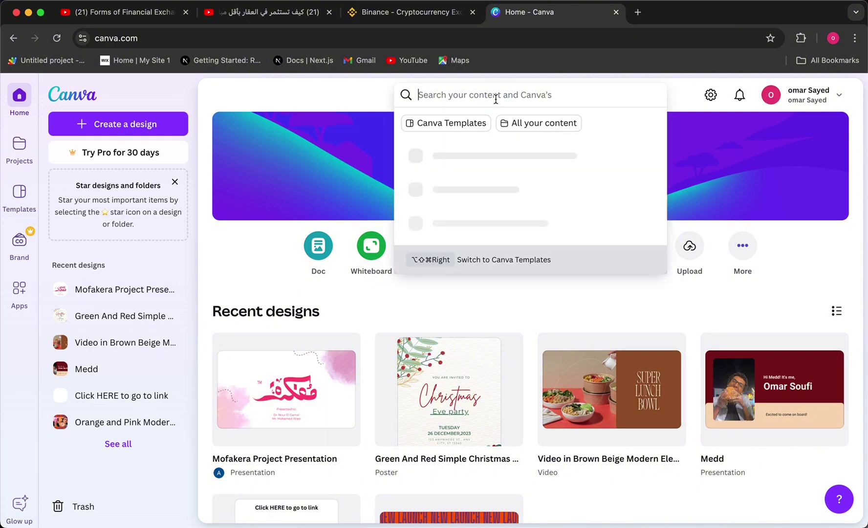
{"action": "type", "text": "zoom b"}
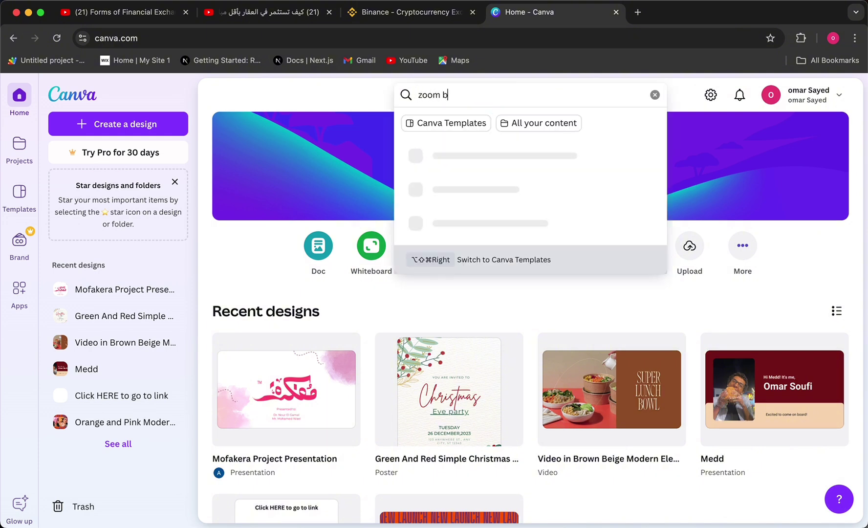
{"action": "type", "text": "ackgrounds"}
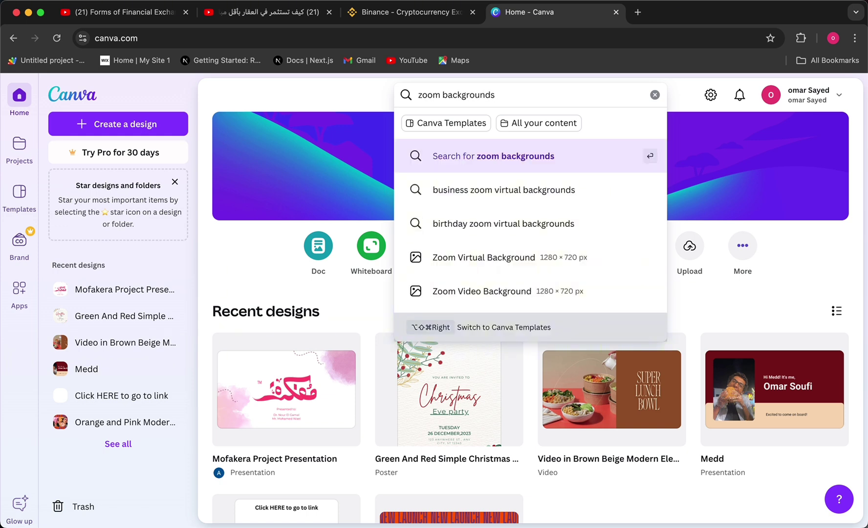
{"action": "key", "text": "Return"}
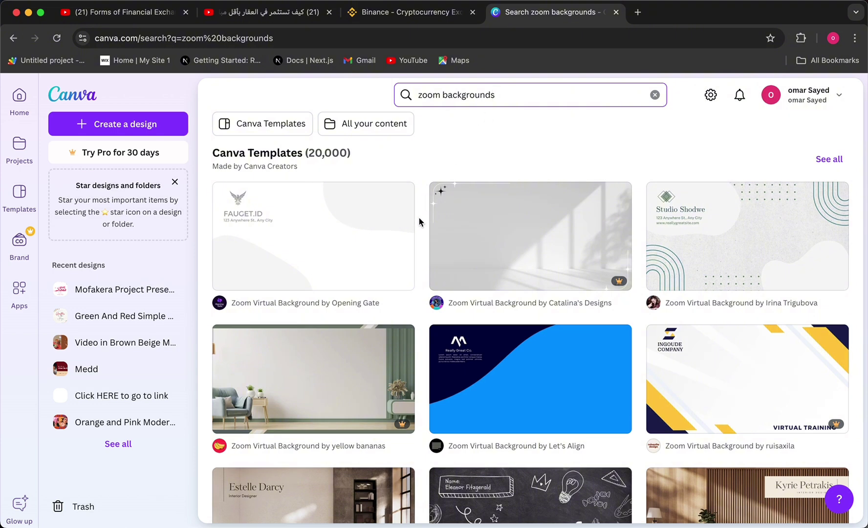
Step: Open the Neutral Minimalist Elegant Interior Zoom Virtual Background template from the search results for customizing
{"action": "scroll", "coordinate": [483, 340], "scroll_direction": "down", "scroll_amount": 3}
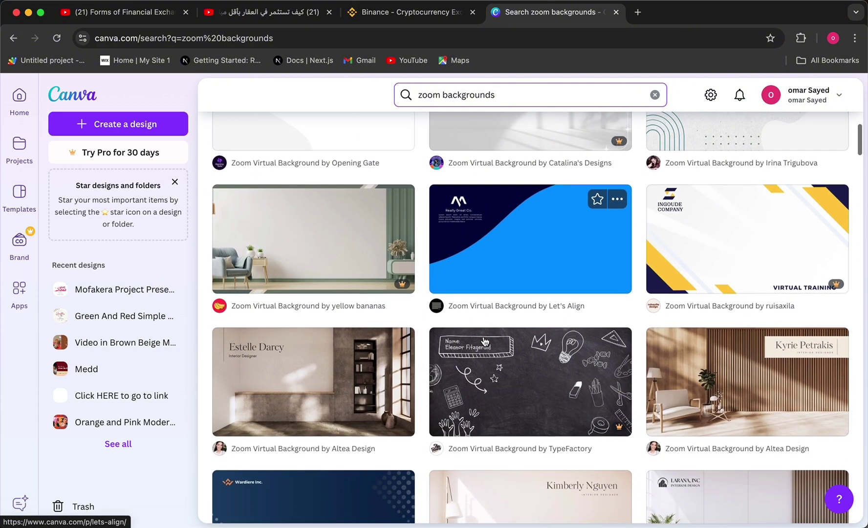
{"action": "scroll", "coordinate": [484, 341], "scroll_direction": "down", "scroll_amount": 3}
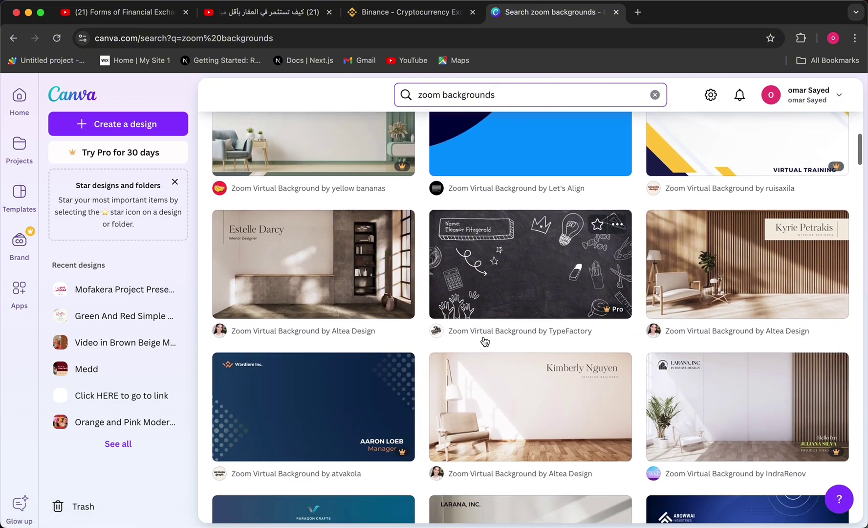
{"action": "scroll", "coordinate": [484, 340], "scroll_direction": "down", "scroll_amount": 3}
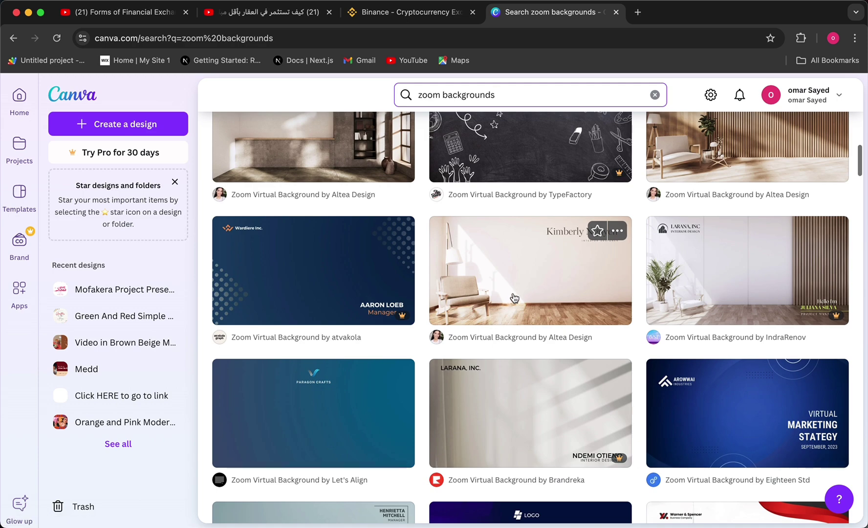
{"action": "left_click", "coordinate": [547, 296]}
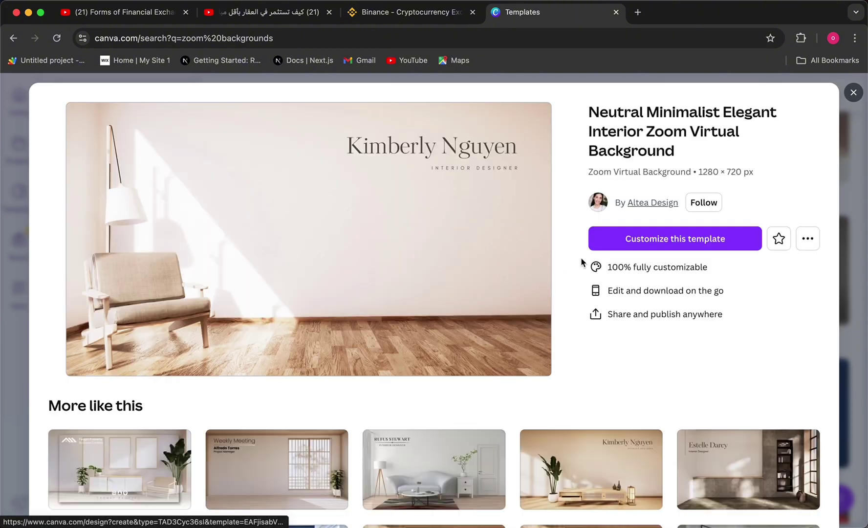
{"action": "left_click", "coordinate": [651, 239]}
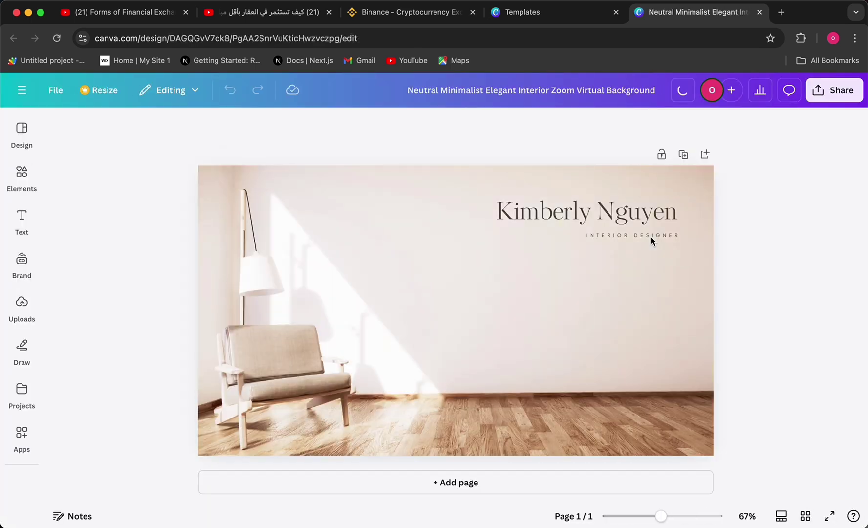
Step: Replace the sample name in the template's headline with the presenter's full name
{"action": "left_click", "coordinate": [580, 217]}
{"action": "double_click", "coordinate": [579, 216]}
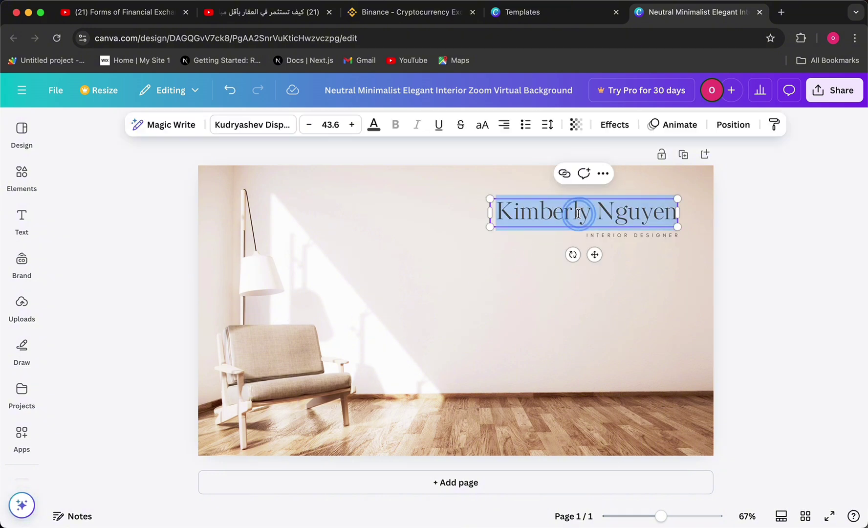
{"action": "type", "text": "Om"}
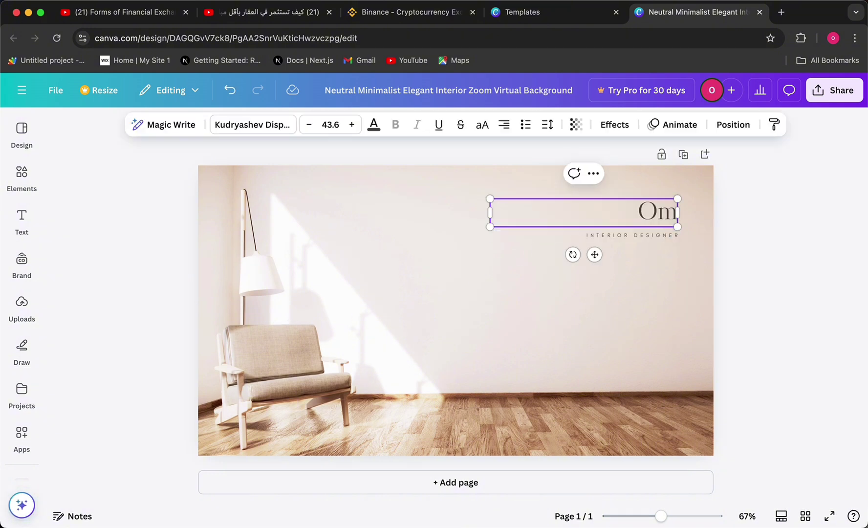
{"action": "type", "text": "ar Sayed"}
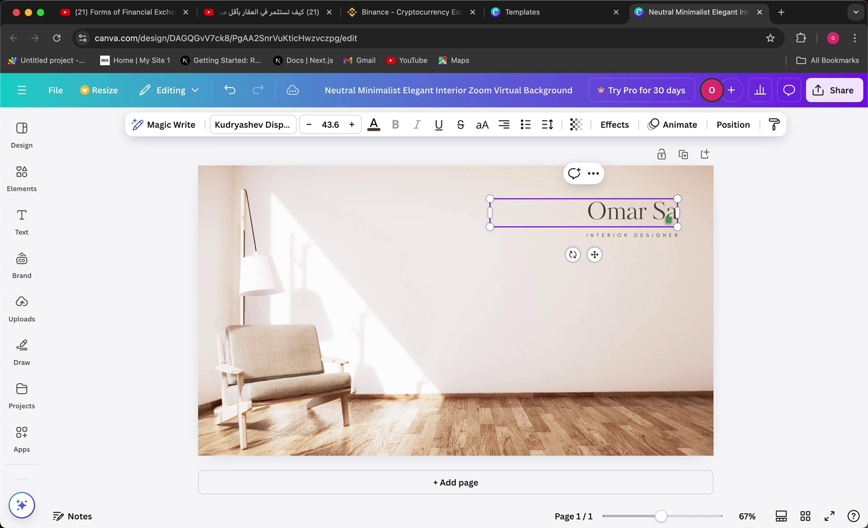
Step: Replace the job title under the name with "Content Creator"
{"action": "left_click", "coordinate": [642, 237]}
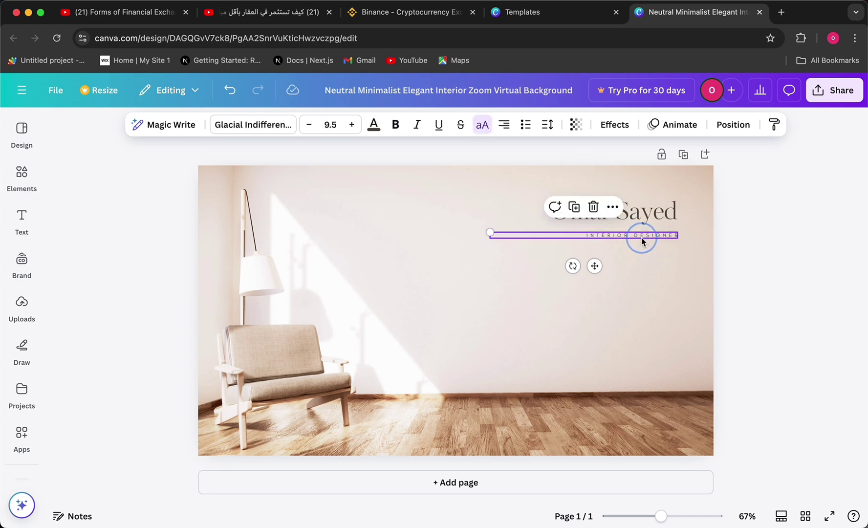
{"action": "left_click", "coordinate": [642, 237]}
{"action": "key", "text": "BackSpace"}
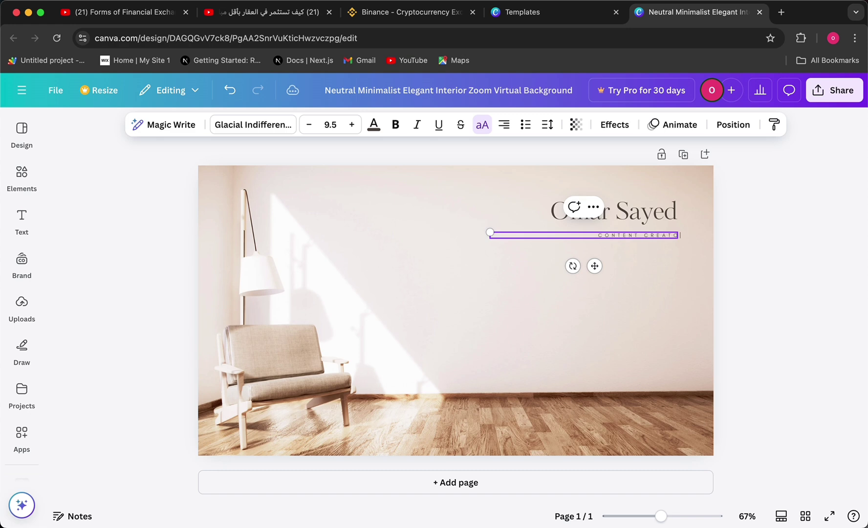
{"action": "left_click", "coordinate": [690, 243]}
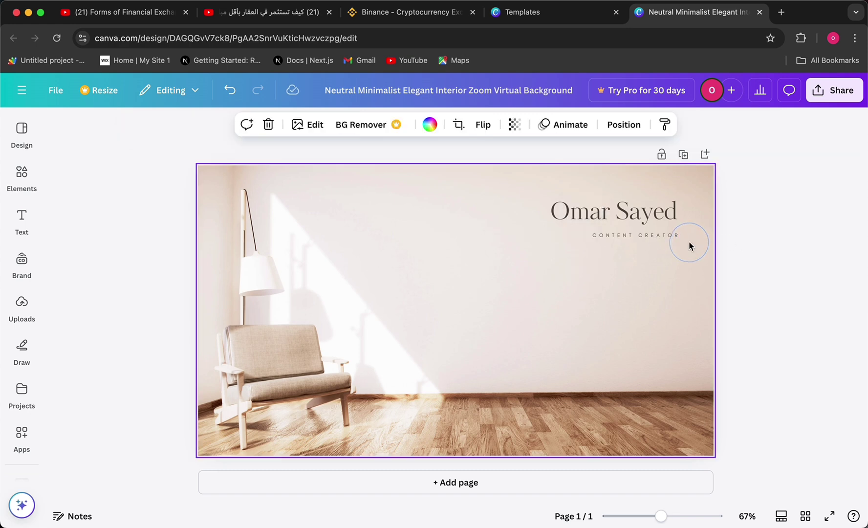
Step: Move the name headline slightly down so it sits closer to the job title
{"action": "left_click", "coordinate": [567, 235]}
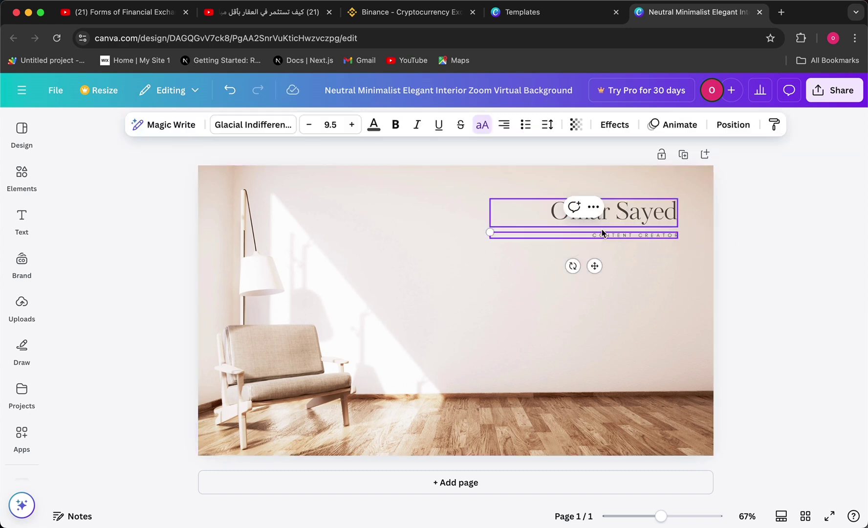
{"action": "left_click_drag", "start_coordinate": [635, 220], "coordinate": [636, 221]}
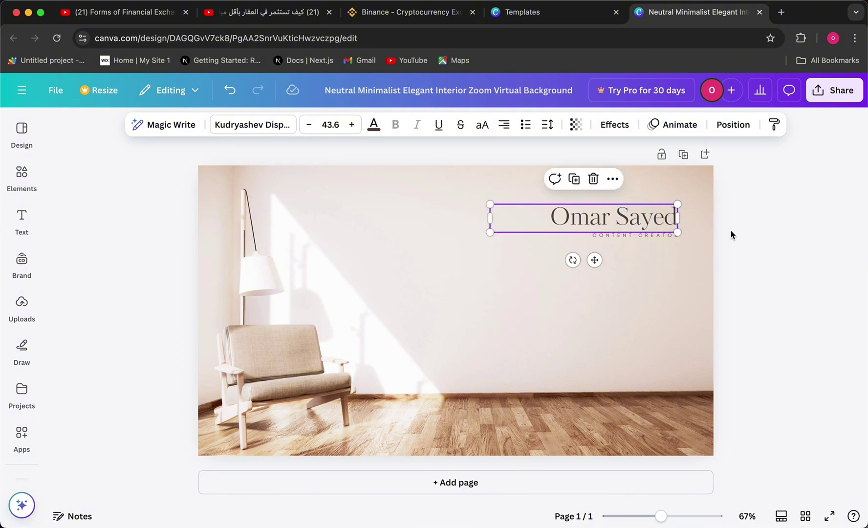
{"action": "left_click", "coordinate": [731, 231]}
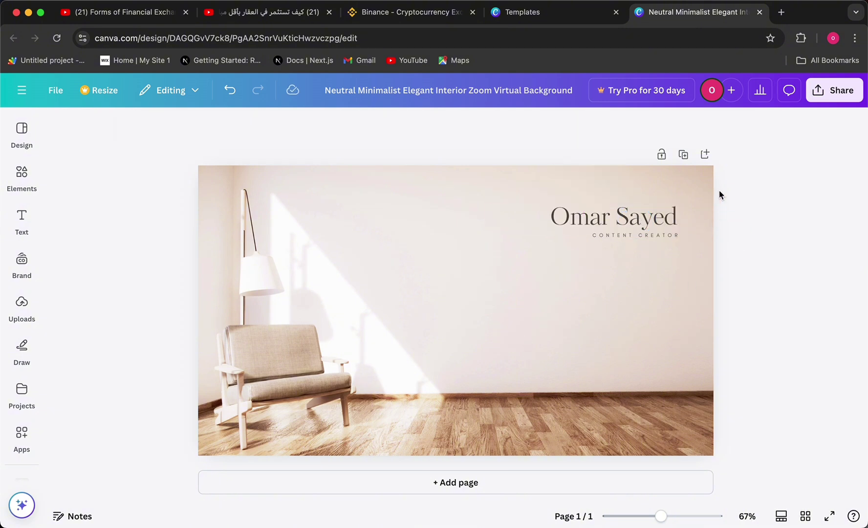
Step: Download the finished background design as a PNG at 1,280 × 720 px
{"action": "left_click", "coordinate": [831, 93]}
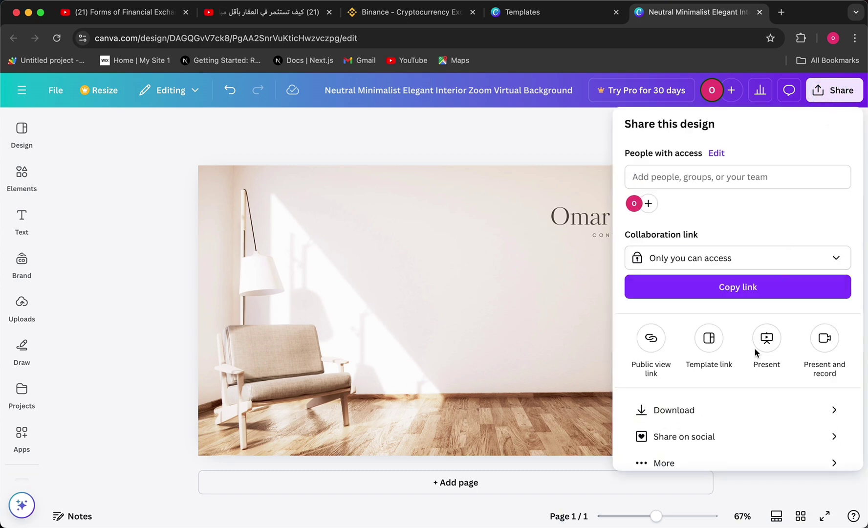
{"action": "scroll", "coordinate": [756, 352], "scroll_direction": "down", "scroll_amount": 1}
{"action": "left_click", "coordinate": [735, 395]}
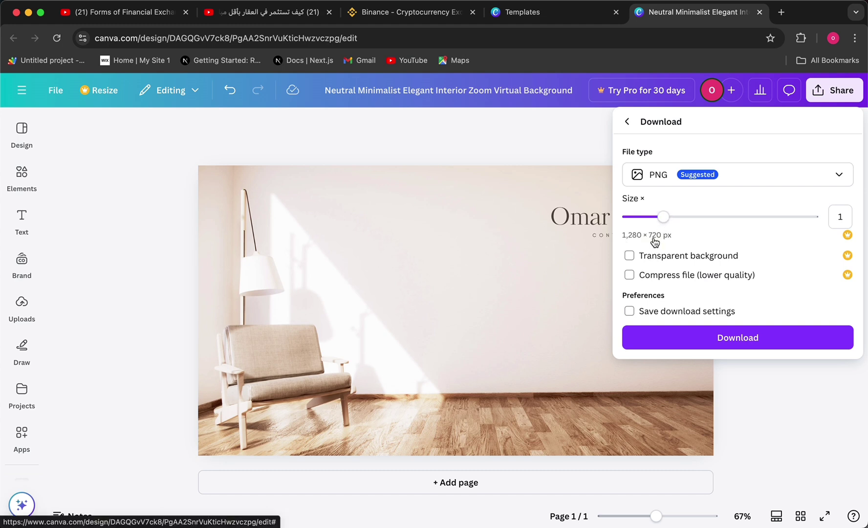
{"action": "left_click", "coordinate": [728, 339]}
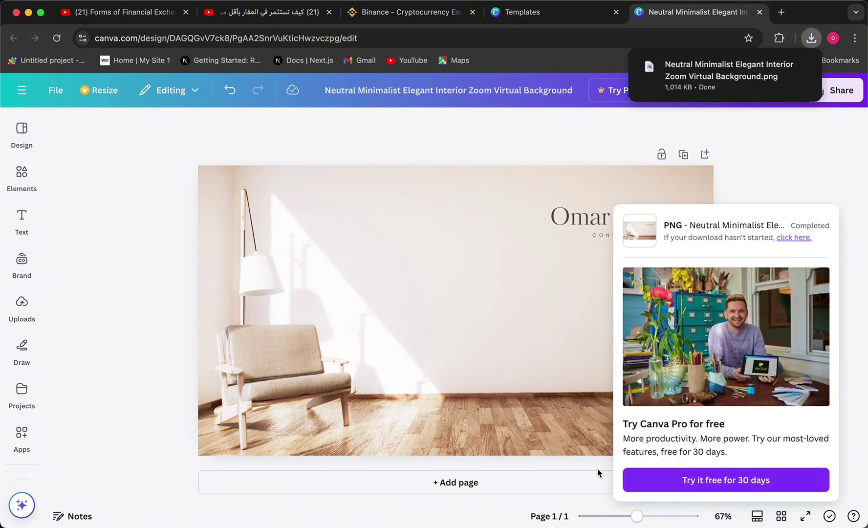
Step: Switch to the Zoom meeting and open the virtual background settings for the camera video
{"action": "mouse_move", "coordinate": [436, 521]}
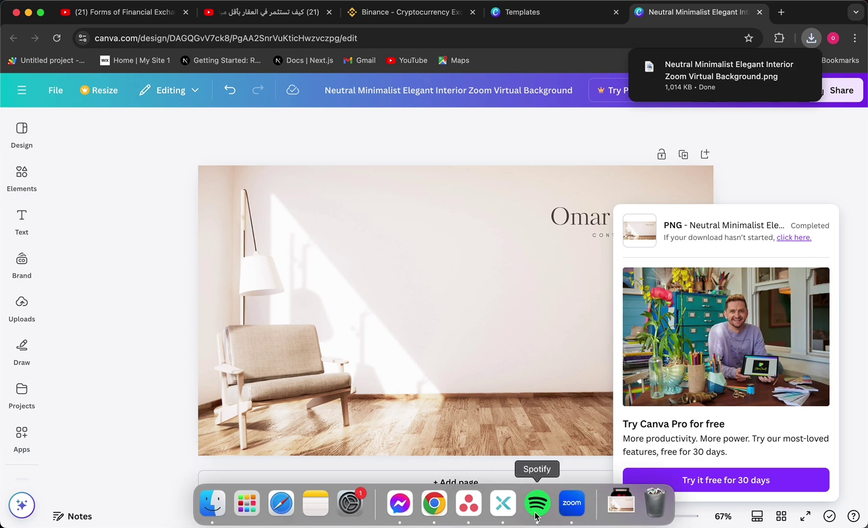
{"action": "left_click", "coordinate": [568, 507]}
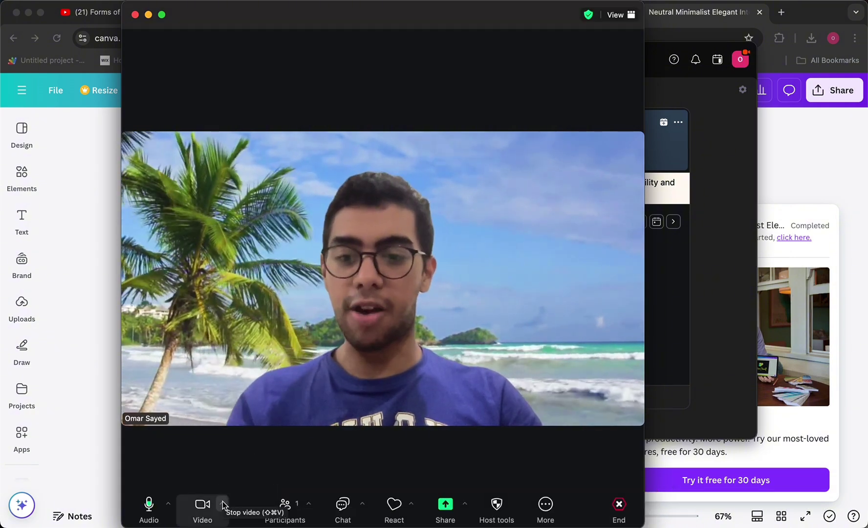
{"action": "left_click", "coordinate": [222, 502]}
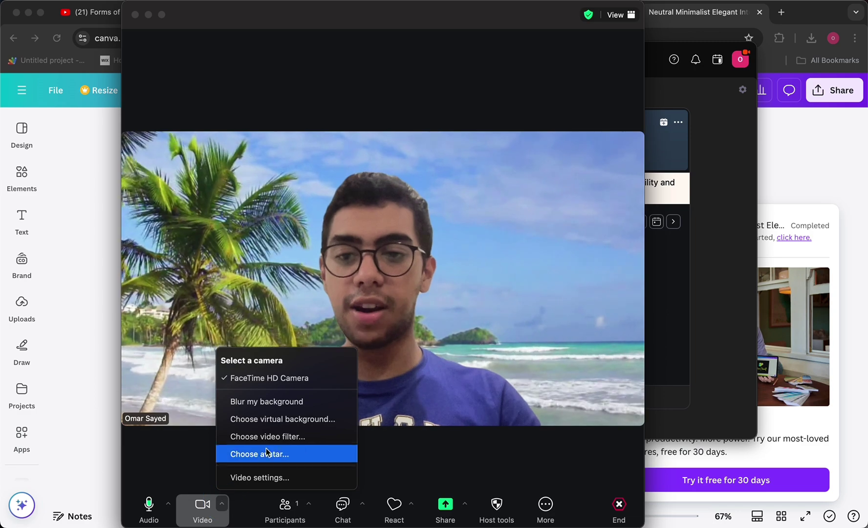
{"action": "left_click", "coordinate": [300, 420]}
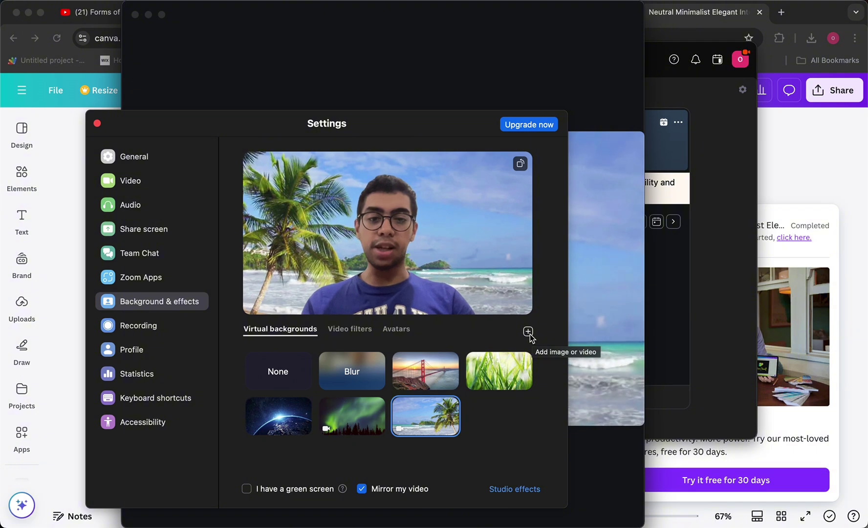
Step: Add Neutral Minimalist Elegant Interior Zoom Virtual Background.png from Downloads as the virtual background, turn off video mirroring and close the settings
{"action": "left_click", "coordinate": [528, 333]}
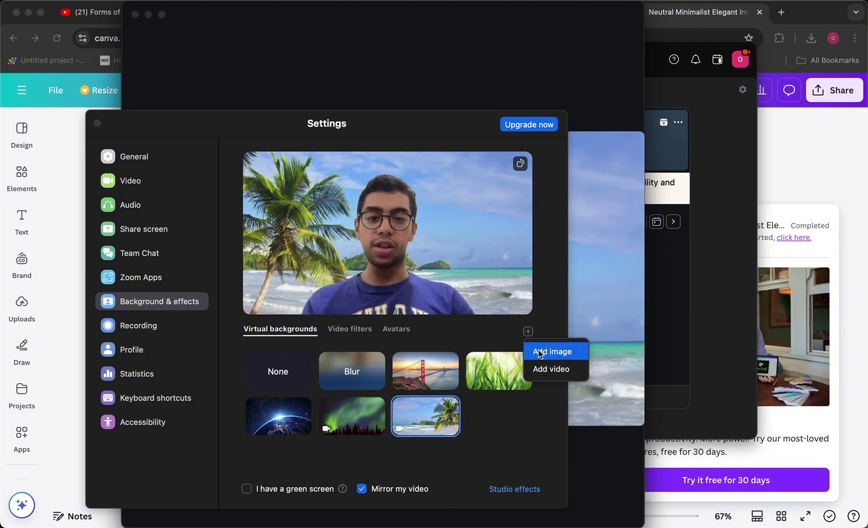
{"action": "left_click", "coordinate": [539, 352]}
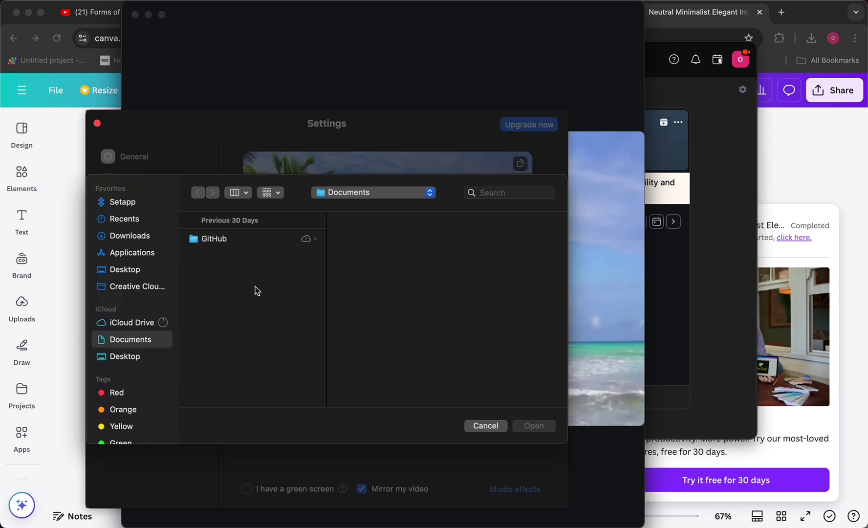
{"action": "left_click", "coordinate": [129, 236]}
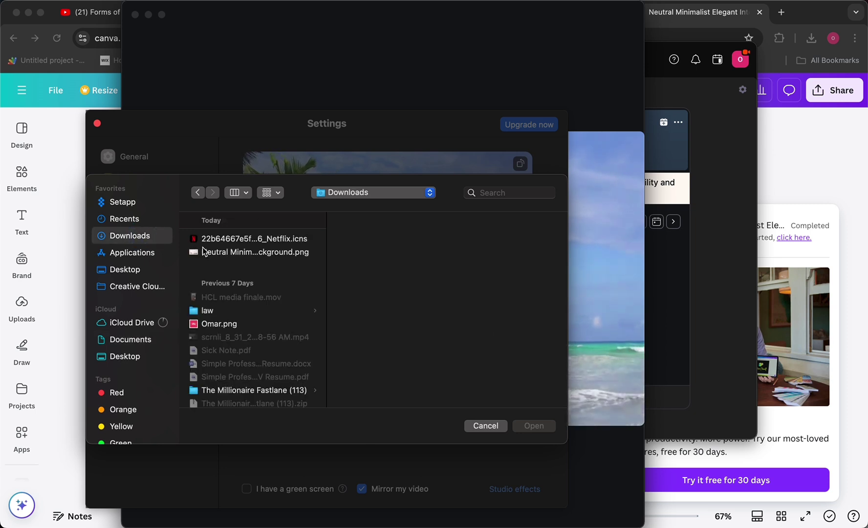
{"action": "left_click", "coordinate": [220, 251]}
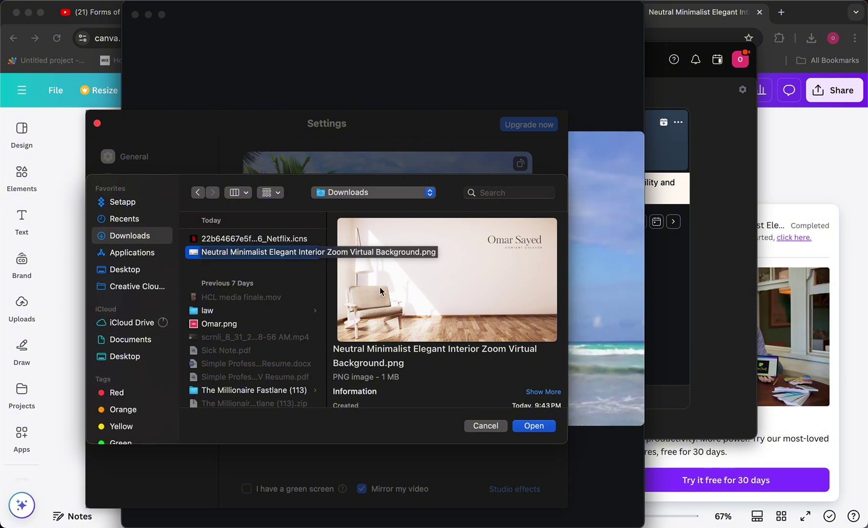
{"action": "left_click", "coordinate": [533, 426]}
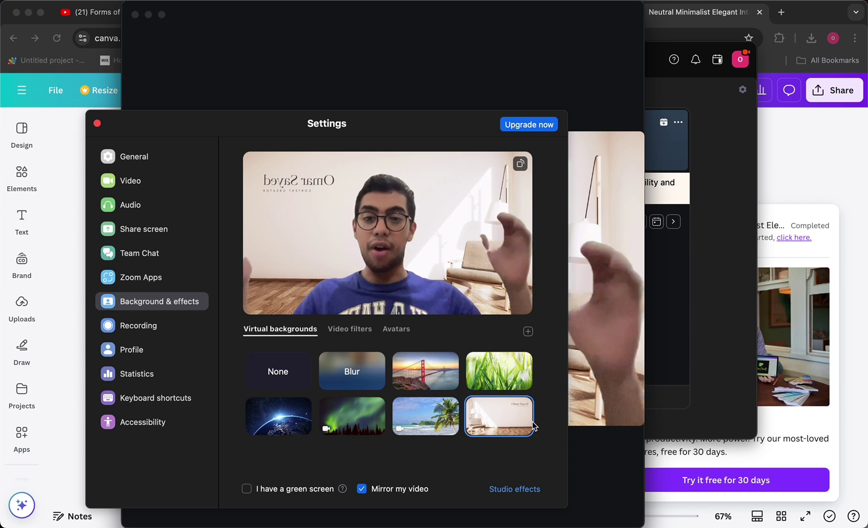
{"action": "left_click", "coordinate": [362, 489]}
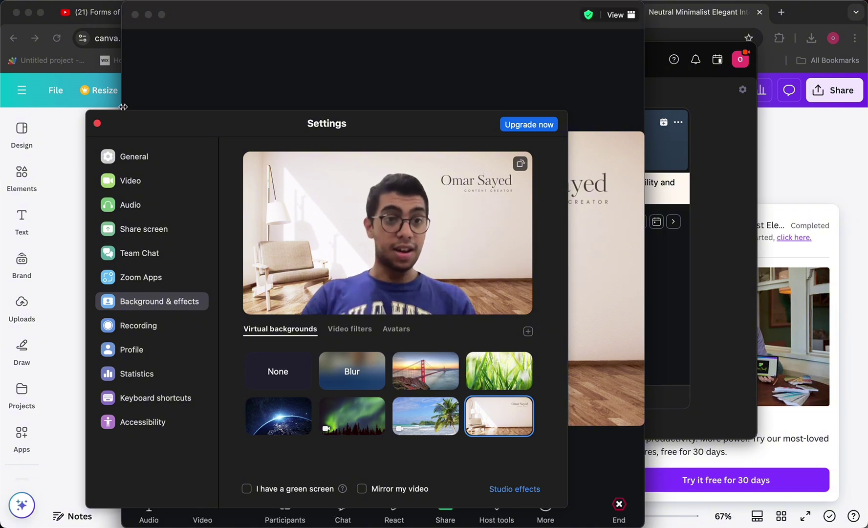
{"action": "left_click", "coordinate": [97, 124]}
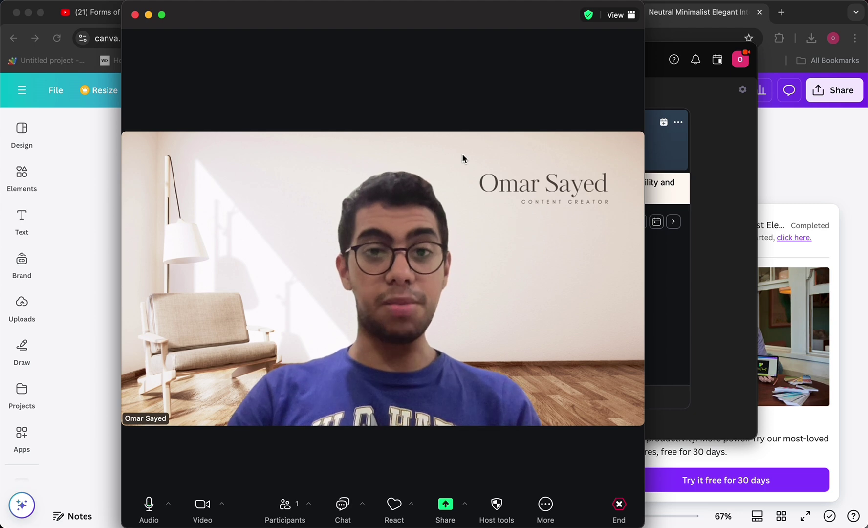